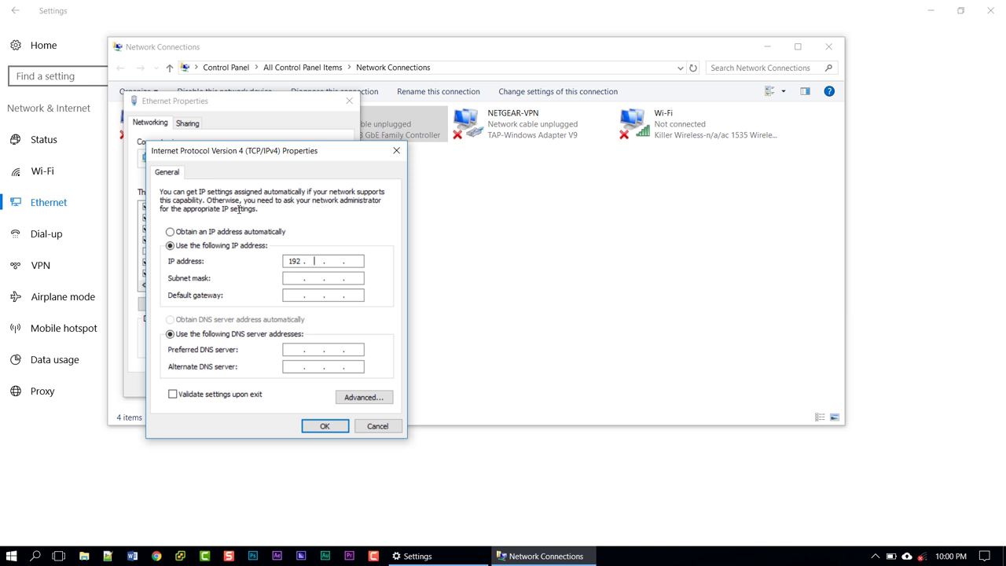
Give the Ethernet adapter static IP 192.168.1.253, mask 255.255.255.0, and close its dialogs
text(16)
key(BackSpace)
text(68 . 1 . 253)
key(Tab)
click(325, 428)
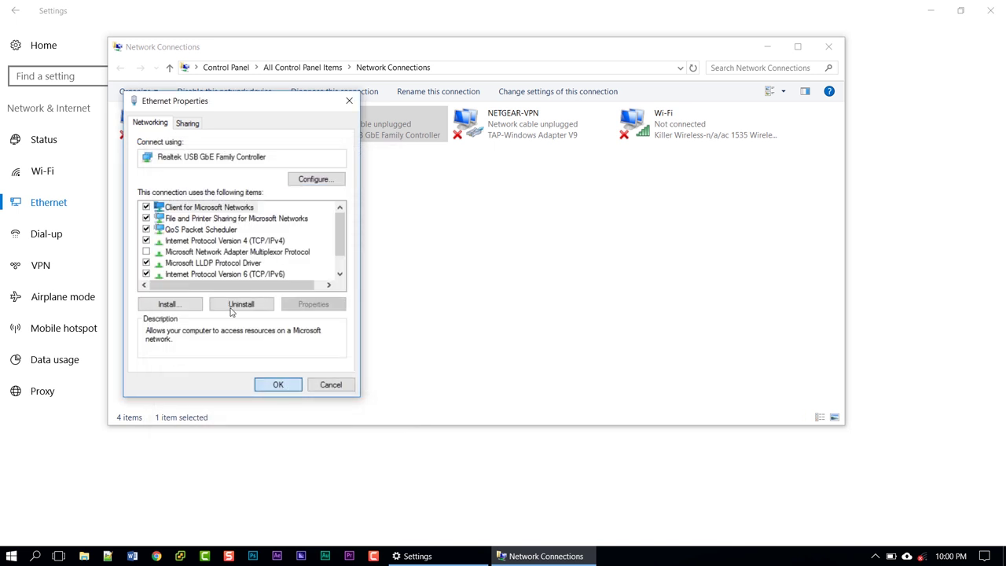
key(Return)
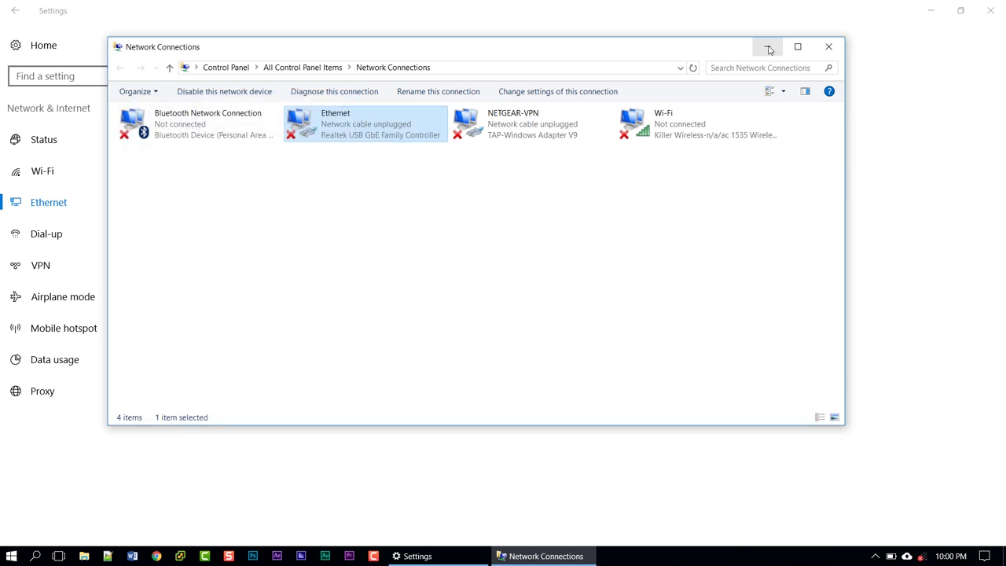
click(769, 49)
click(995, 14)
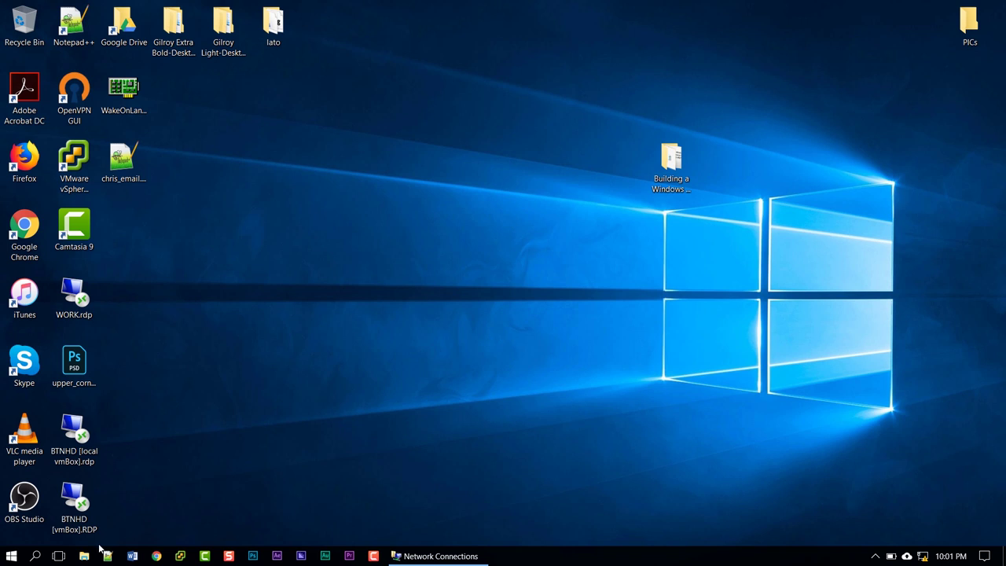
key(super+e)
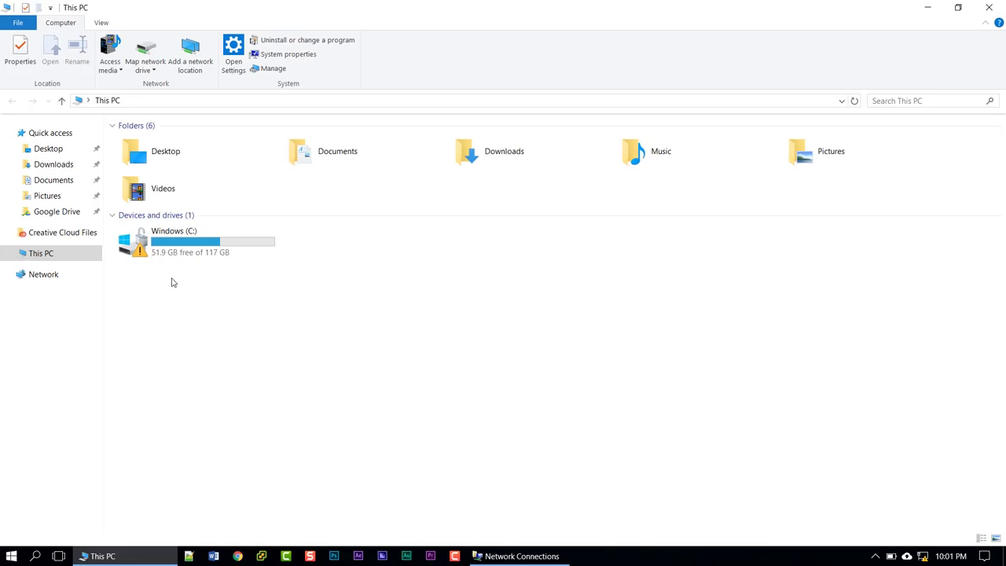
click(211, 101)
text(http://)
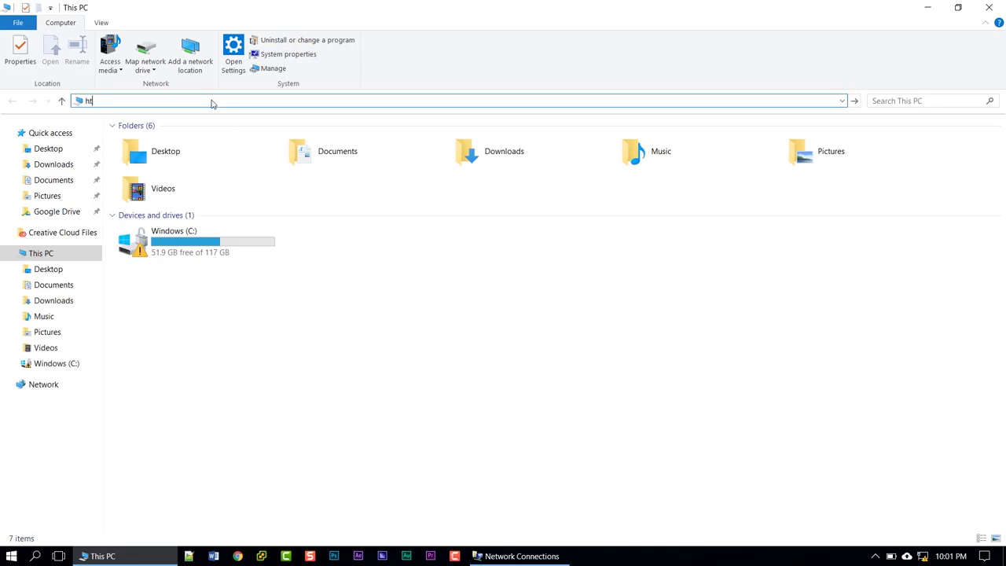
text(192.168.1.254)
Open 192.168.1.254 in Chrome and log in to the switch with the default username and password
key(Return)
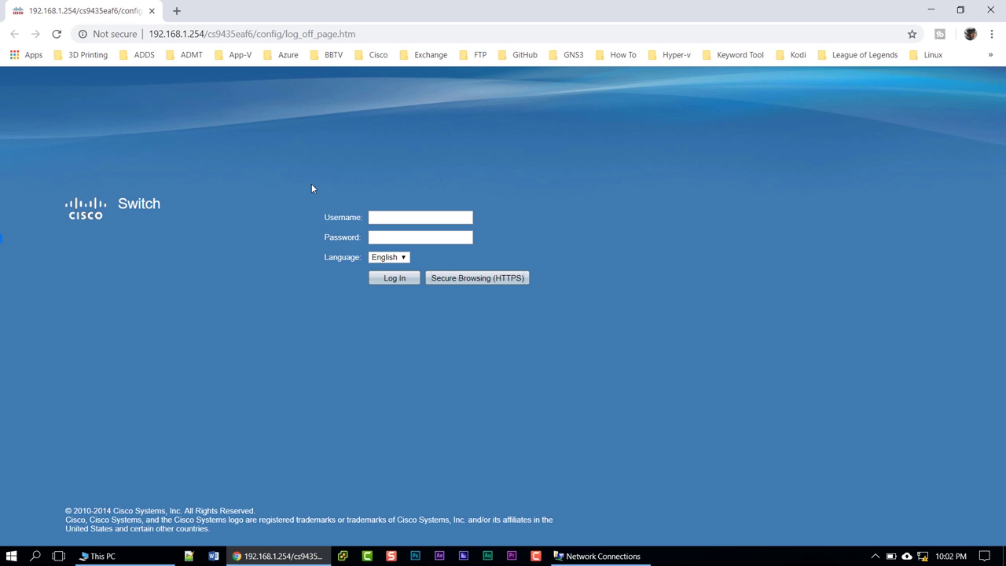
click(408, 220)
text(cisco)
key(Tab)
text(cisco)
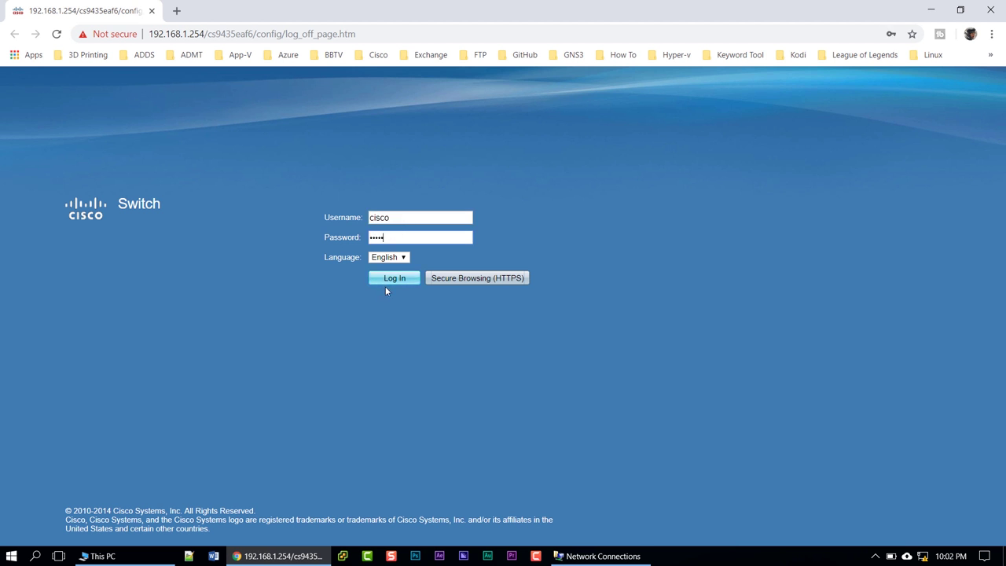
click(386, 285)
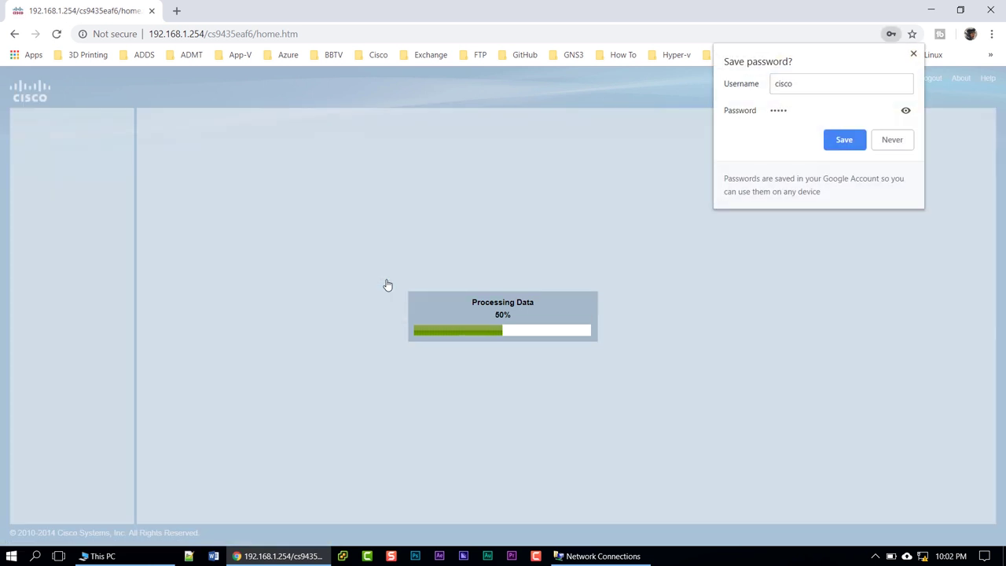
Decline Chrome's password saving and enter the current password on the Change Password page
click(892, 141)
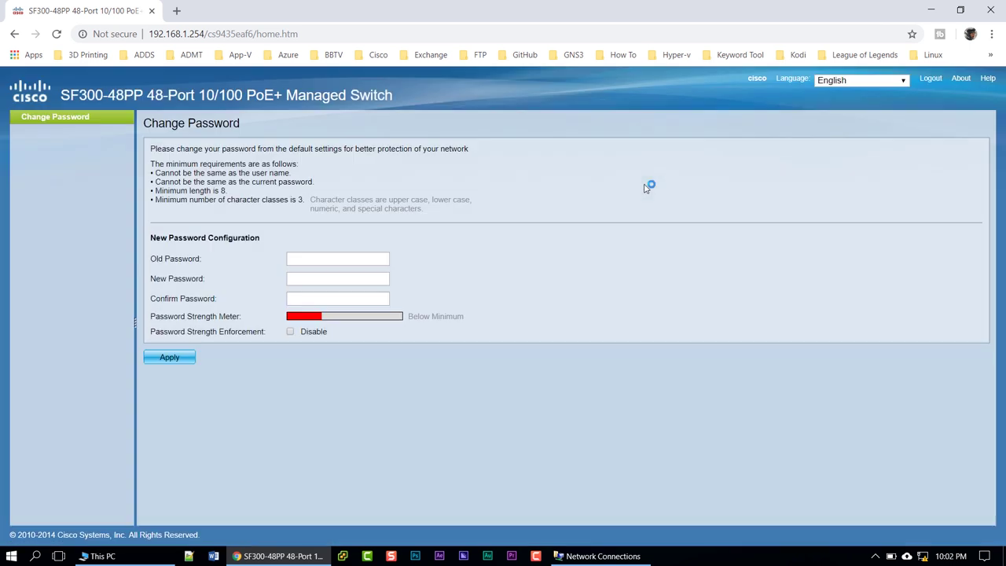
click(340, 261)
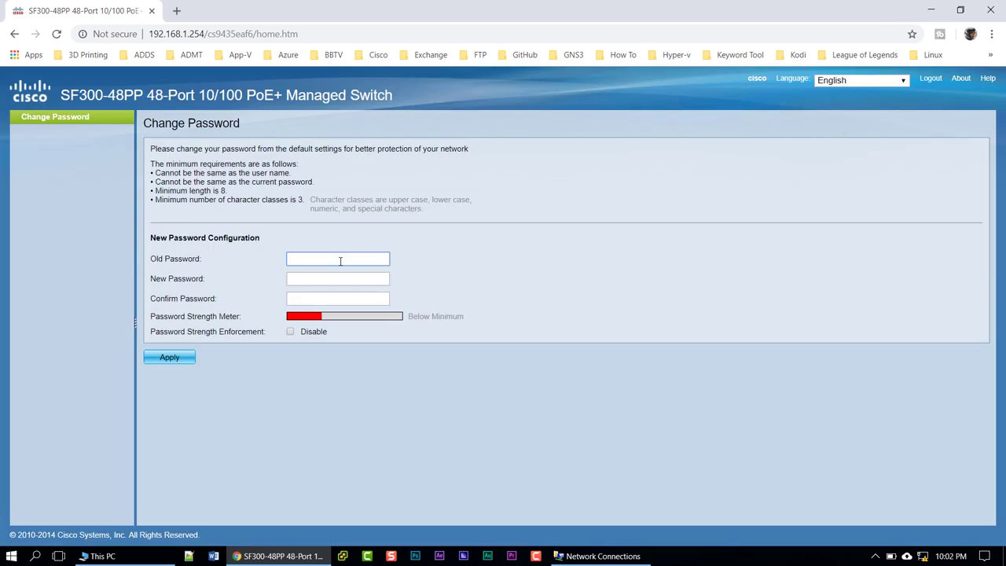
text(cisco)
key(Tab)
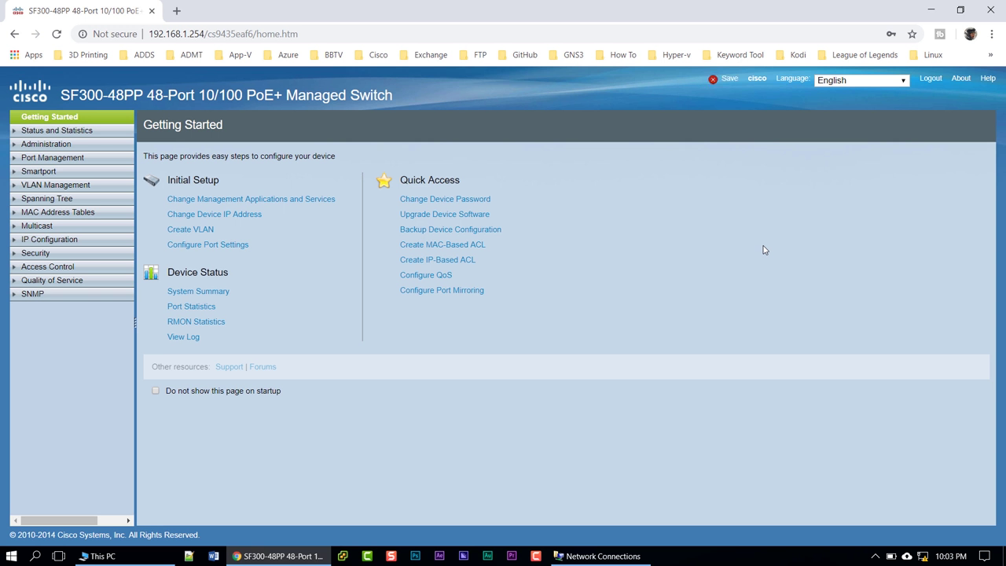
Use the Save link to copy Running to Startup configuration and confirm with OK
click(715, 79)
click(158, 330)
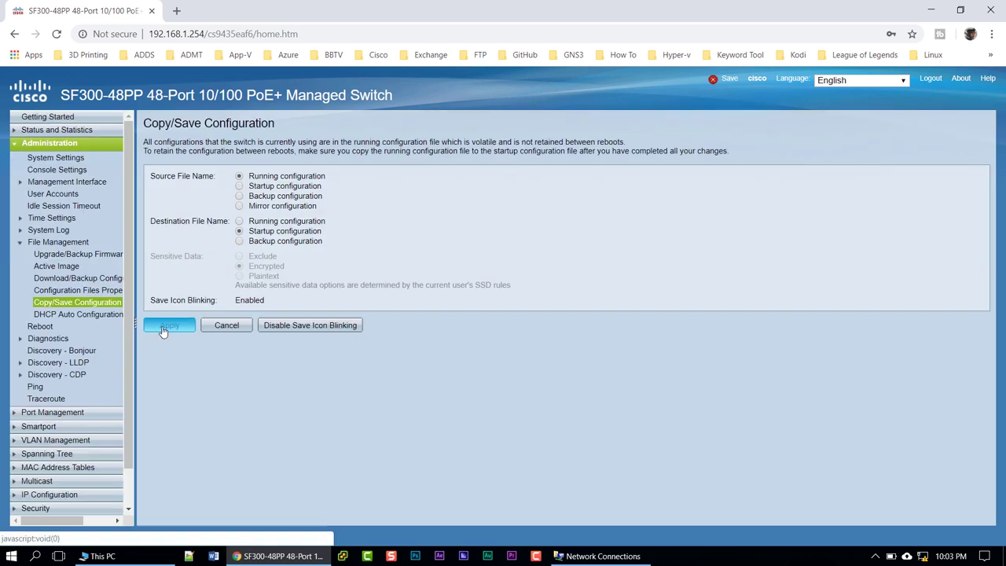
click(173, 155)
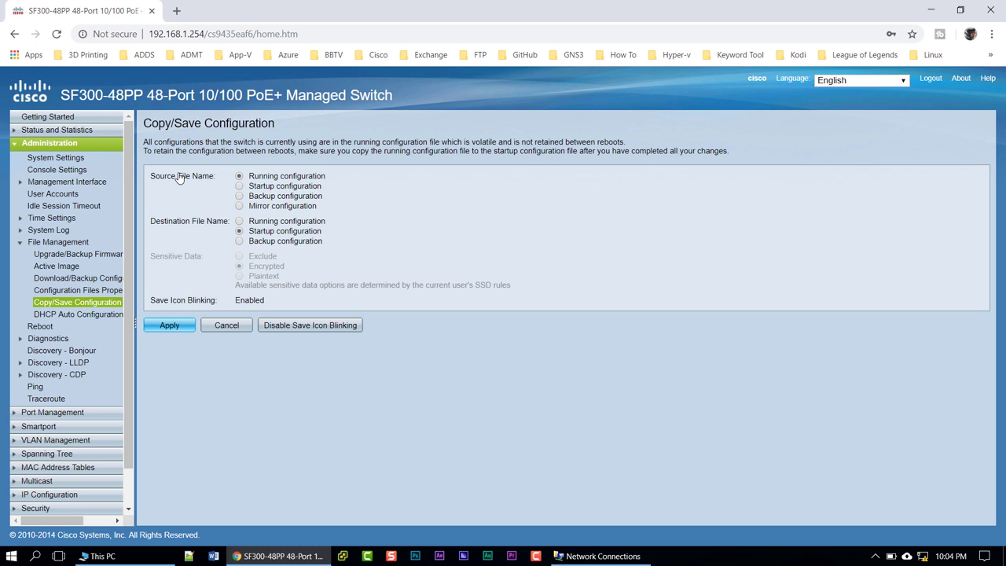
Set the IPv4 management interface to static 10.10.10.254, apply it, and confirm the change
click(15, 147)
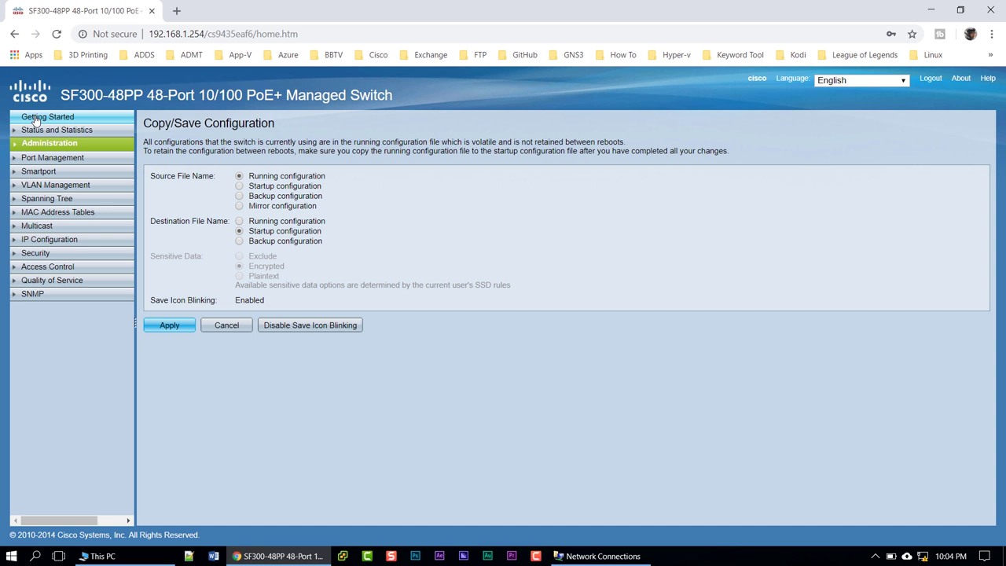
click(36, 119)
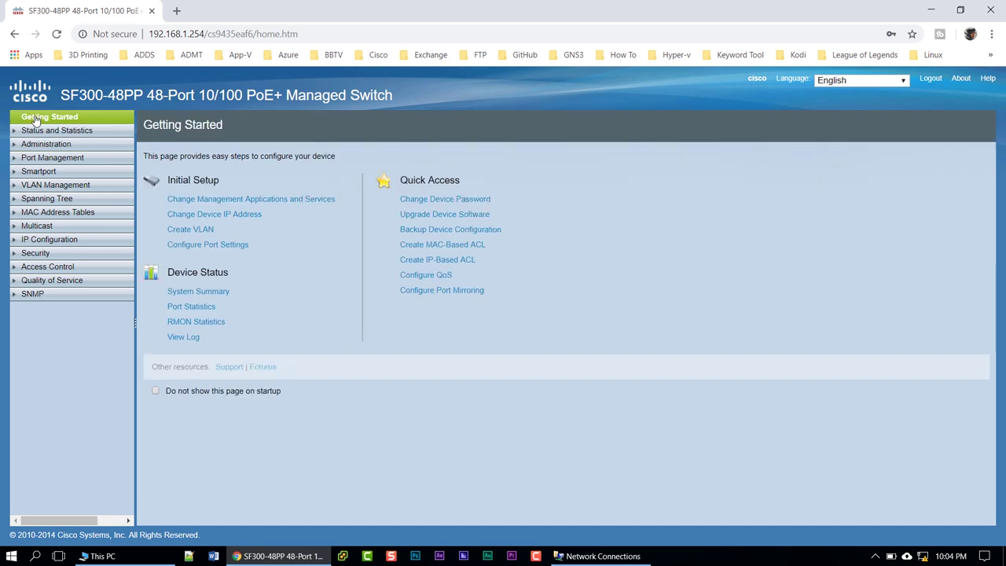
click(214, 218)
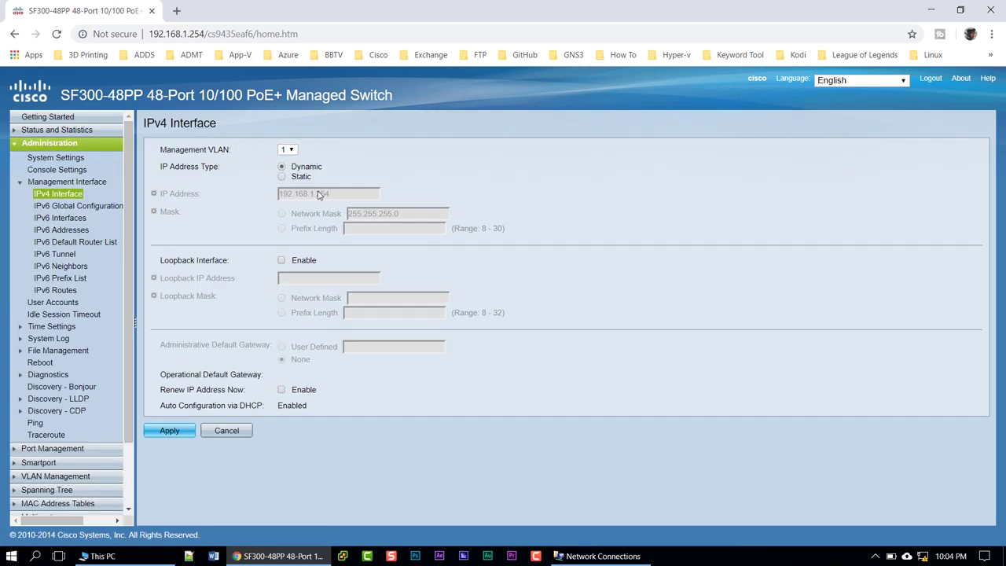
click(281, 177)
double_click(350, 193)
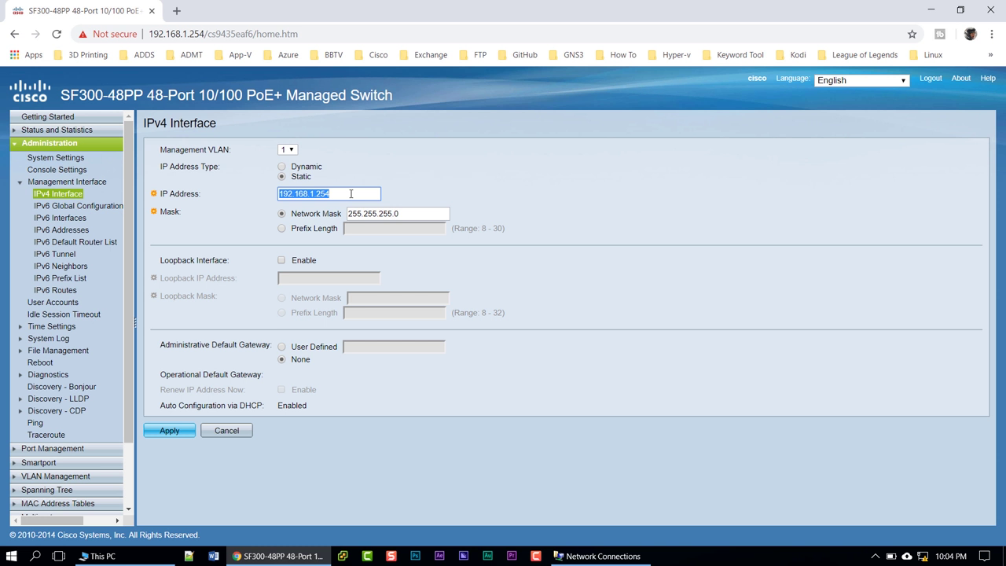
key(BackSpace)
text(10.10.10.254)
click(167, 433)
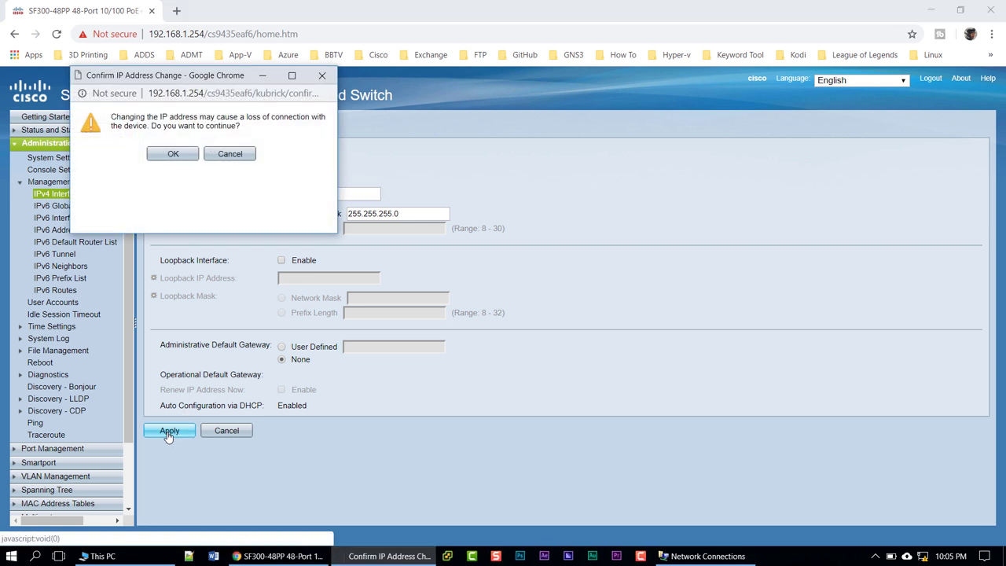
click(186, 160)
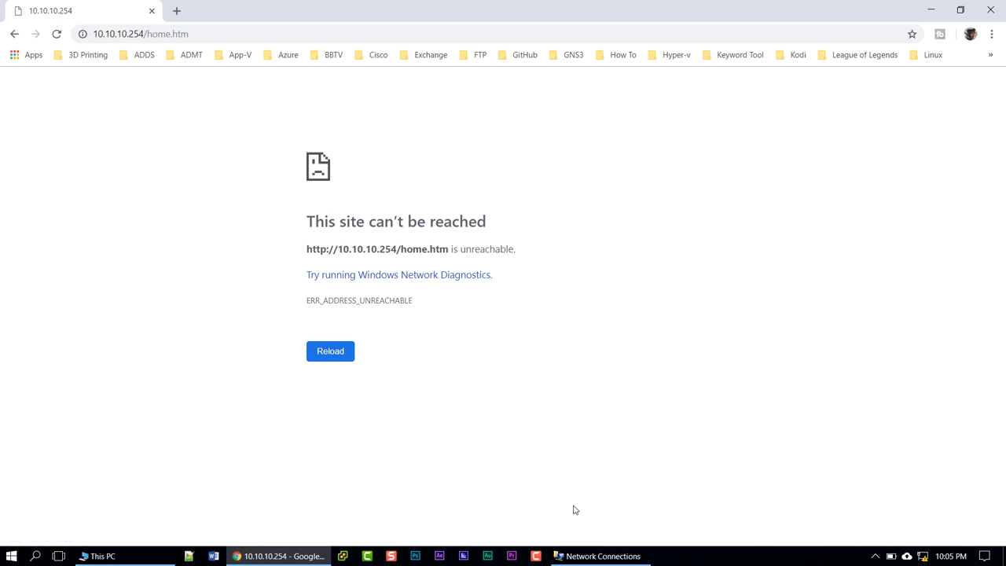
Change the Ethernet adapter's IPv4 address to 10.10.10.253 and close its properties dialogs
click(589, 556)
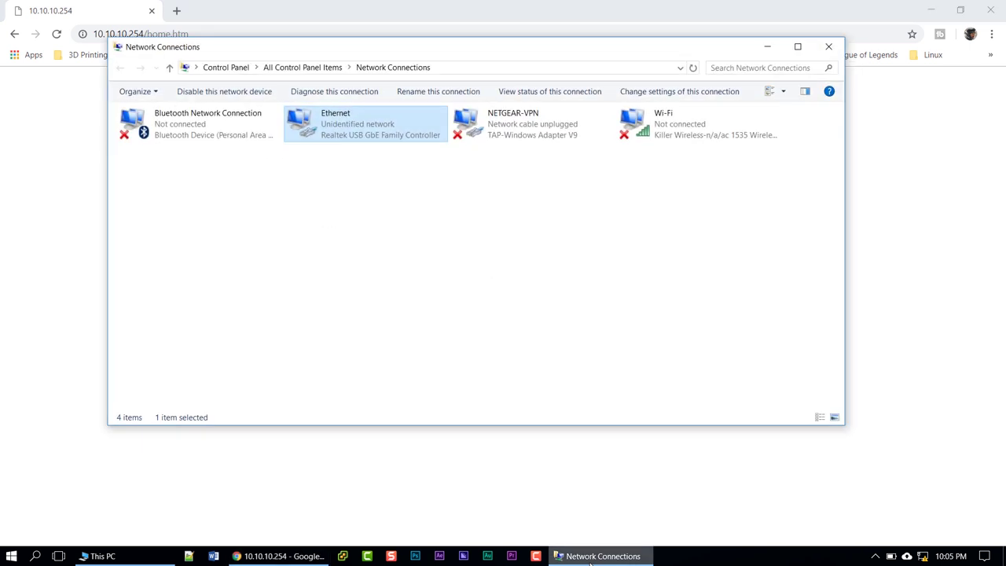
right_click(353, 132)
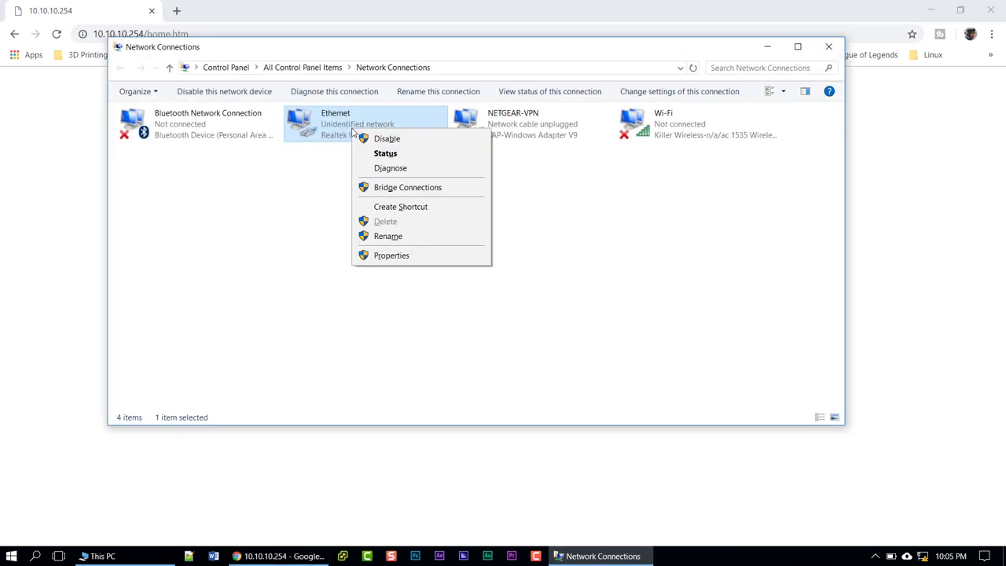
click(386, 259)
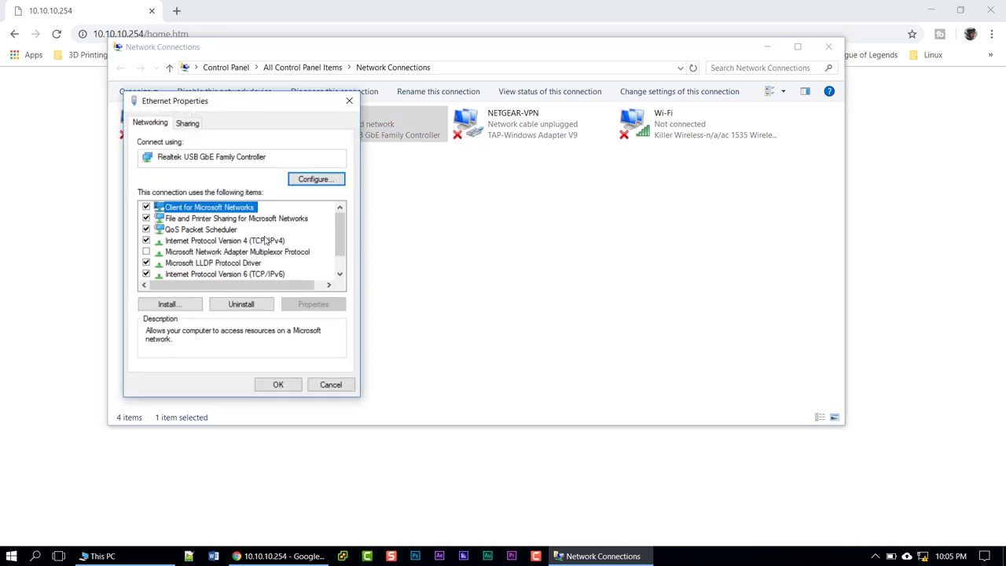
double_click(262, 242)
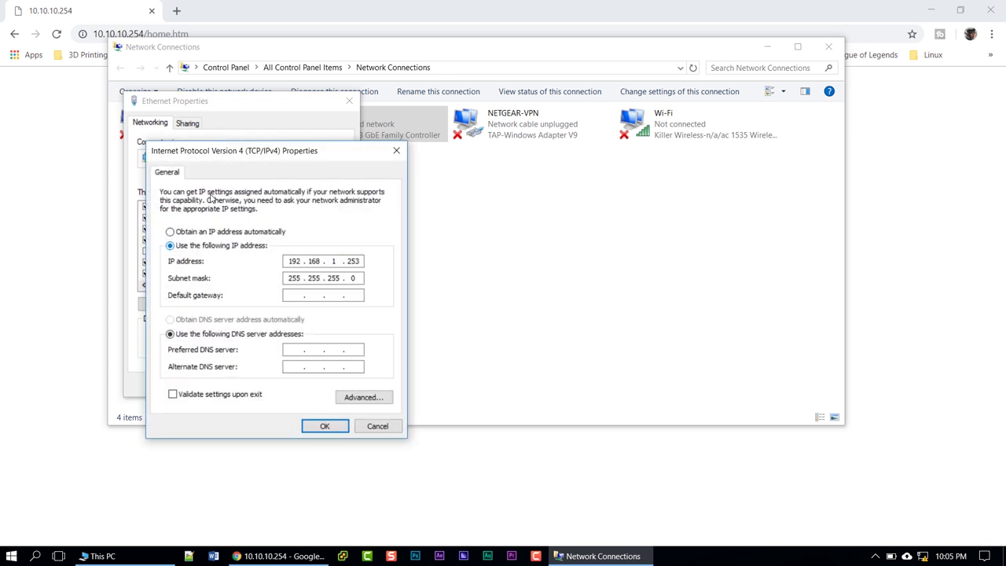
text(10.10.0)
key(BackSpace)
text(10.)
click(325, 425)
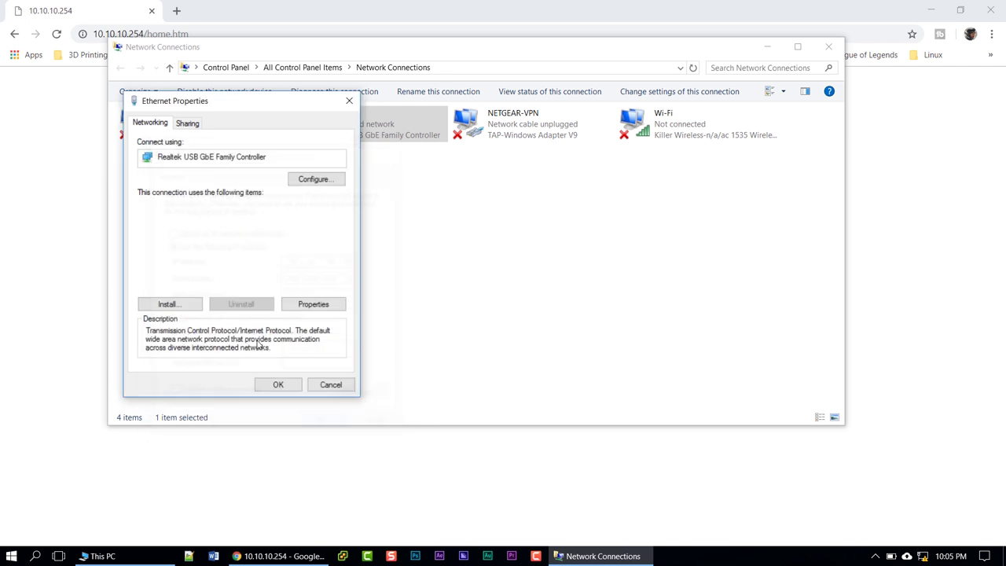
click(278, 384)
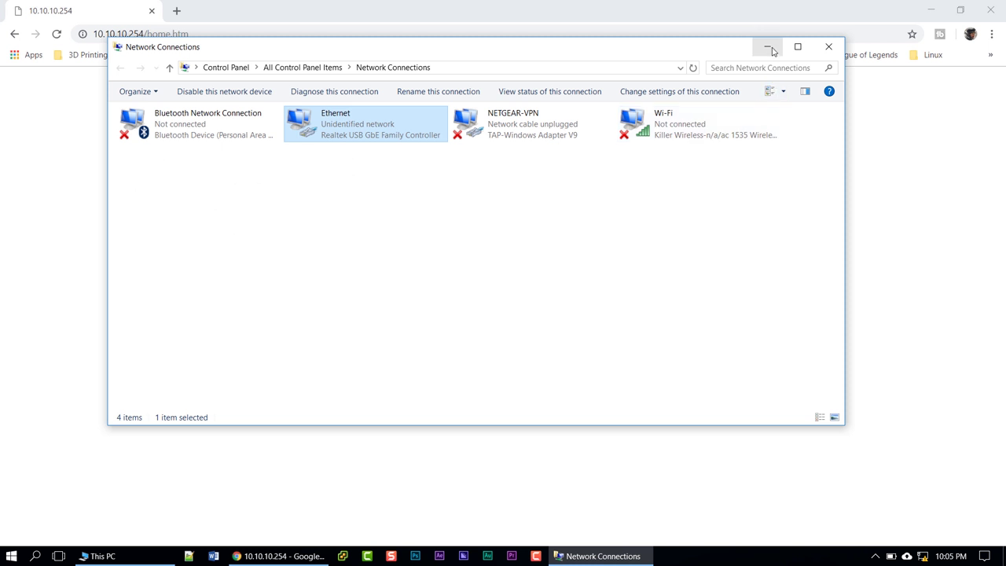
click(767, 46)
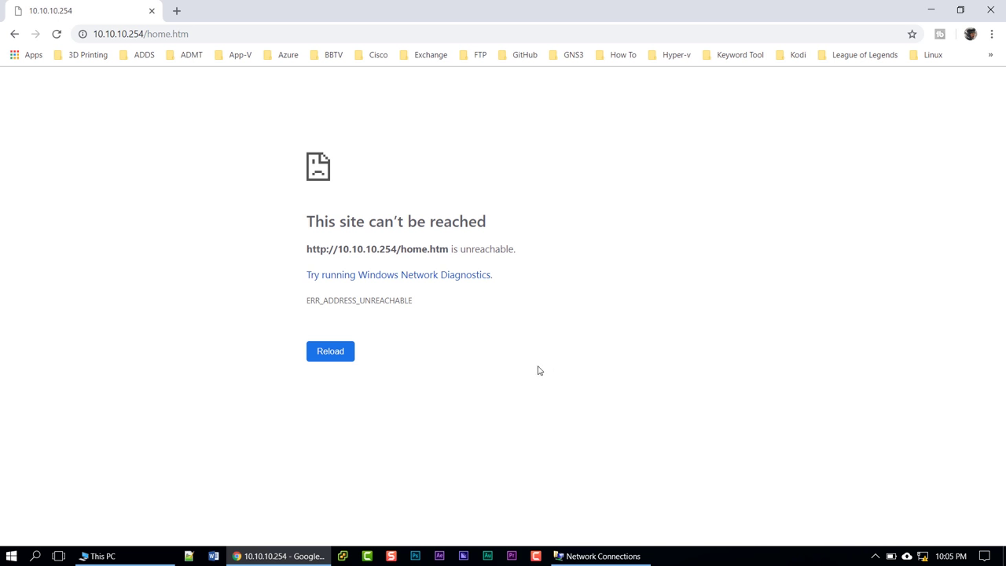
Reload the switch at 10.10.10.254, log in with the new password, and decline saving it
click(333, 353)
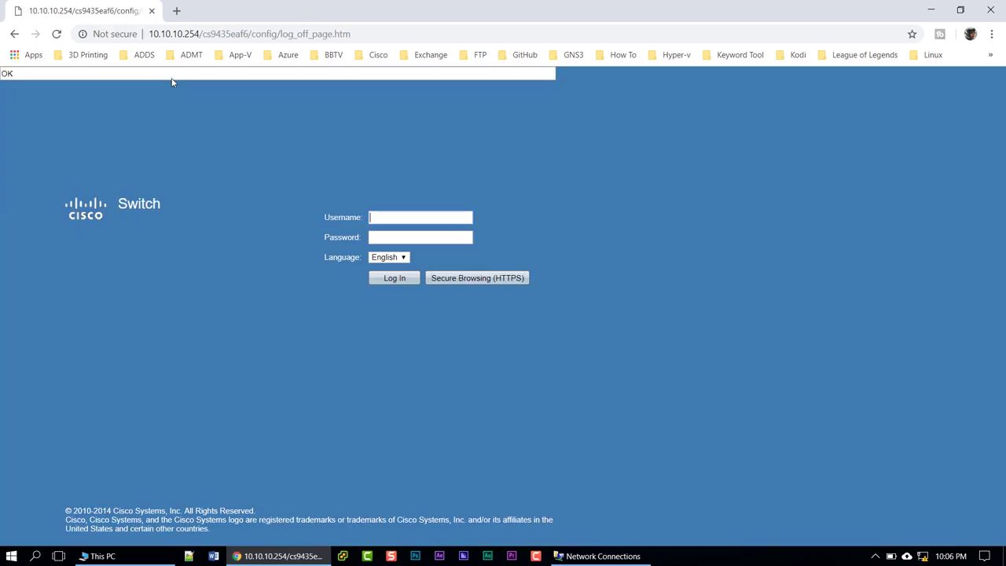
text(cico)
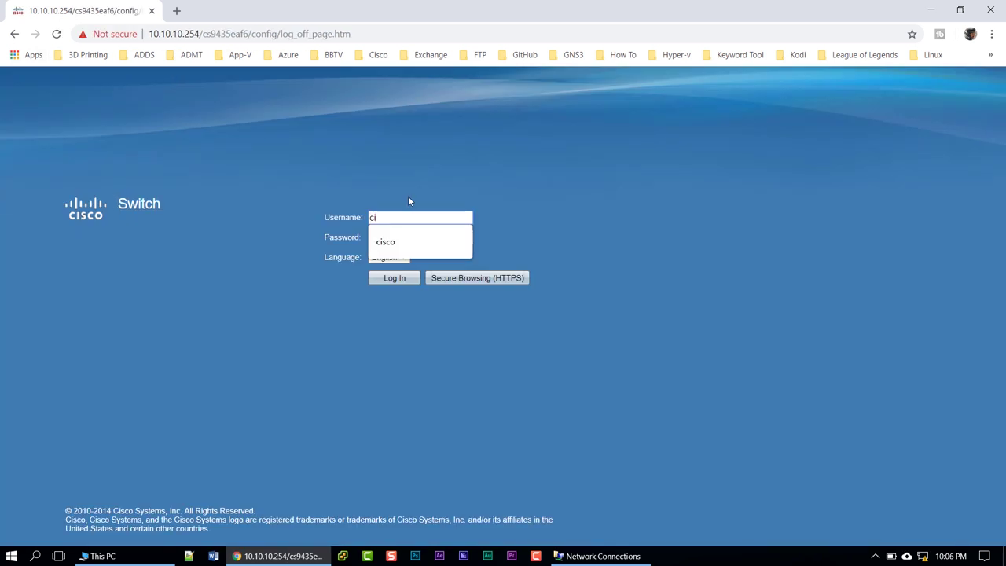
key(BackSpace)
text(sco)
key(Tab)
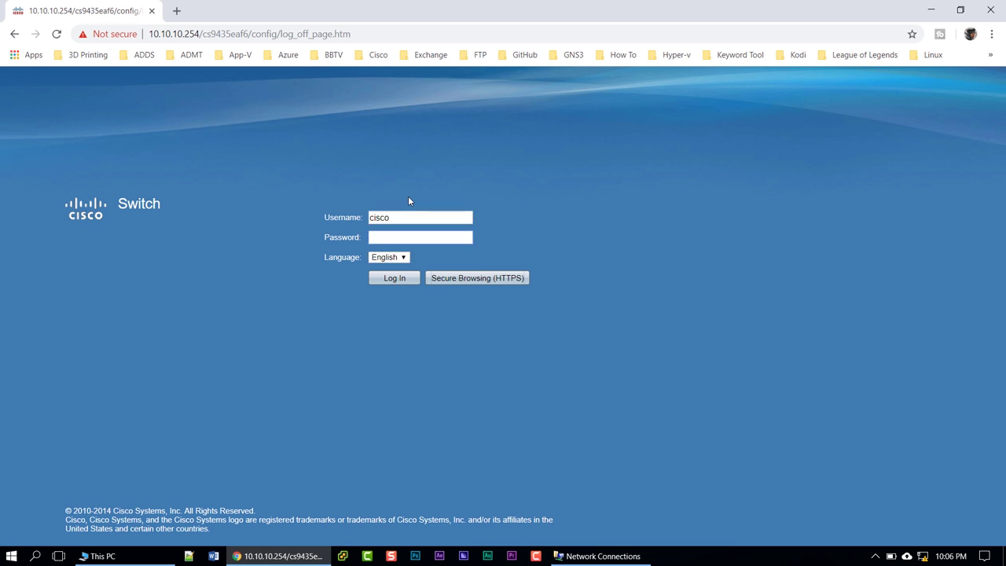
text(********)
key(Return)
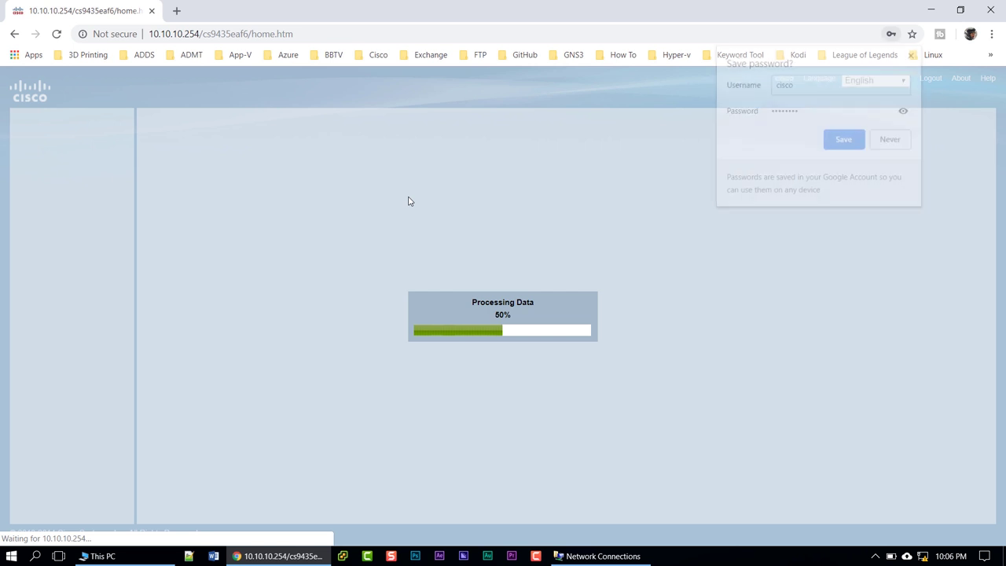
click(891, 140)
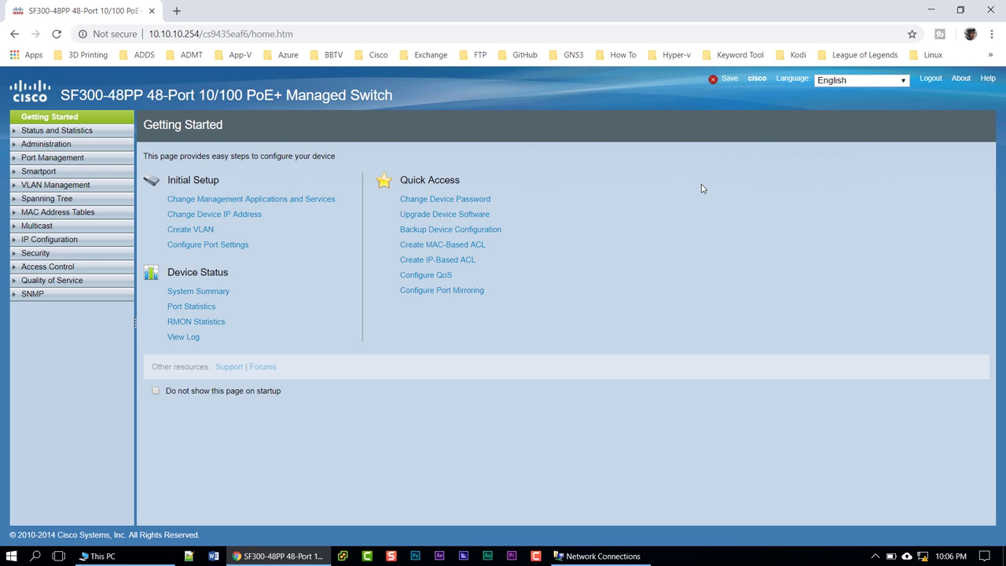
Copy Running to Startup configuration via the header Save link and confirm the Copy Files prompt
click(730, 79)
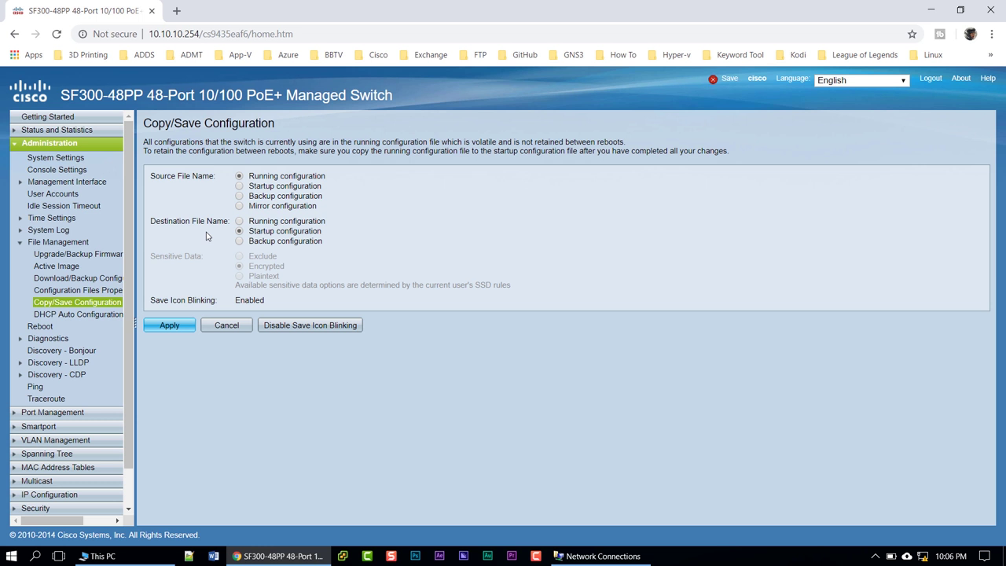
click(169, 324)
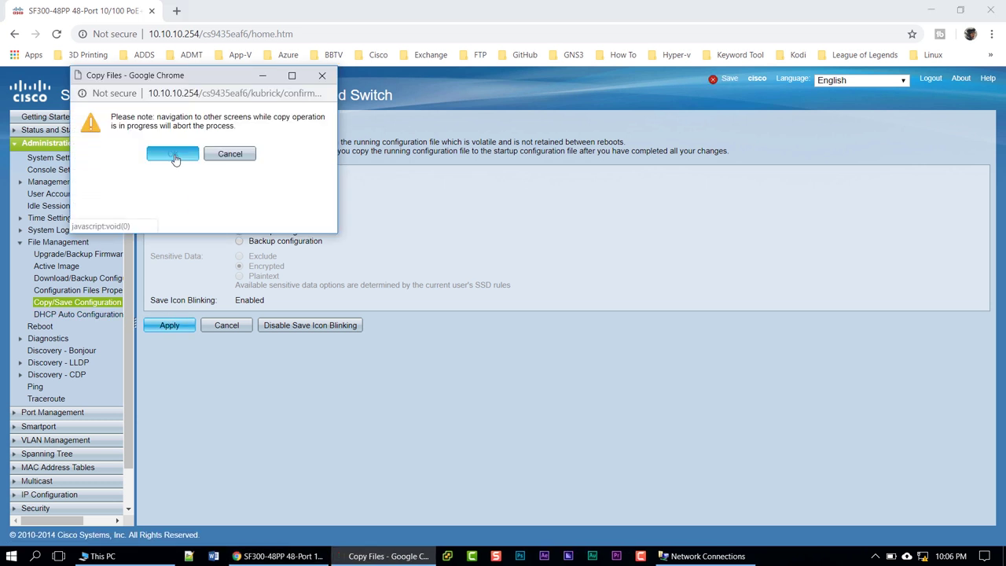
click(175, 154)
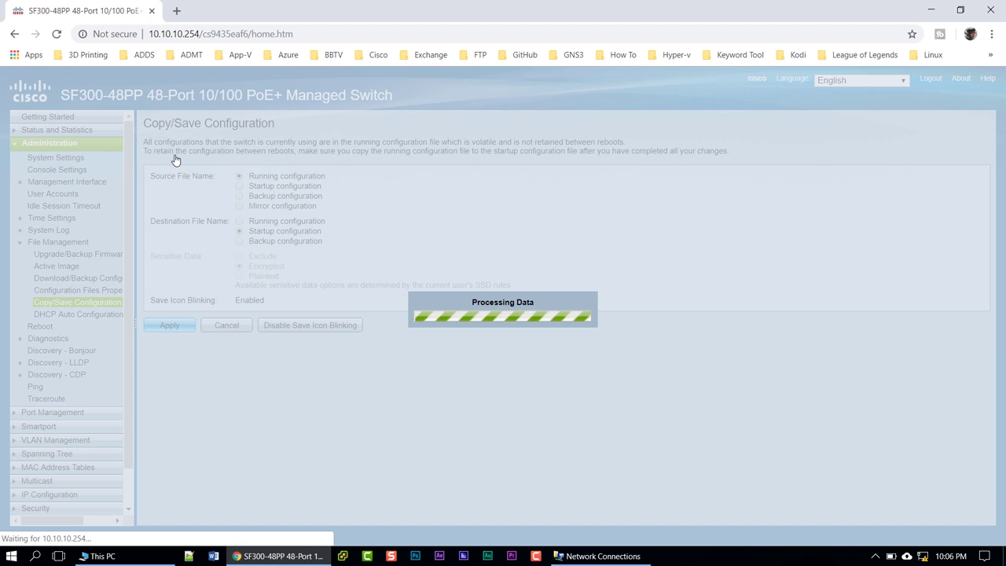